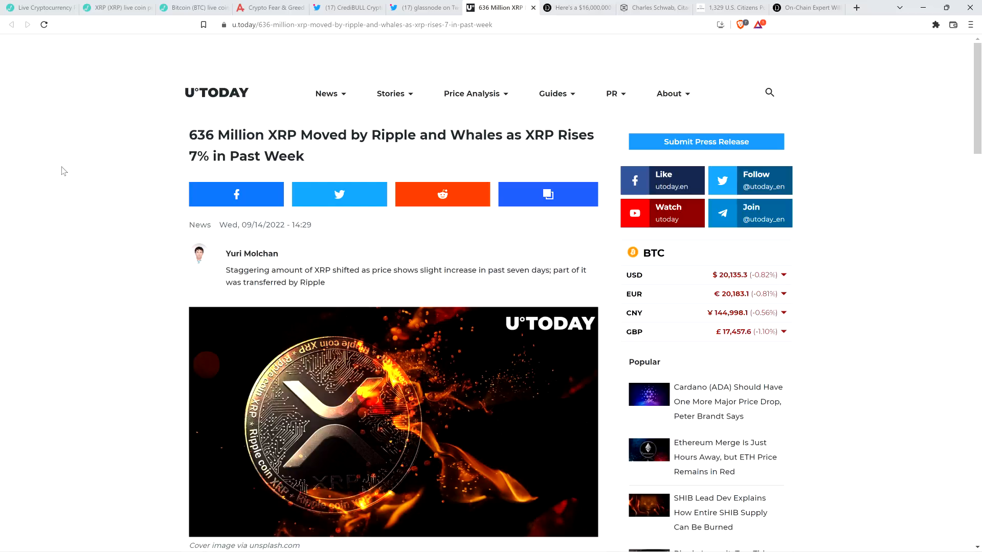
# - Visit the Daily Hodl BCG article, then move to the glassnode tweet on 13.62M BTC long-term holder supply
pyautogui.click(579, 7)
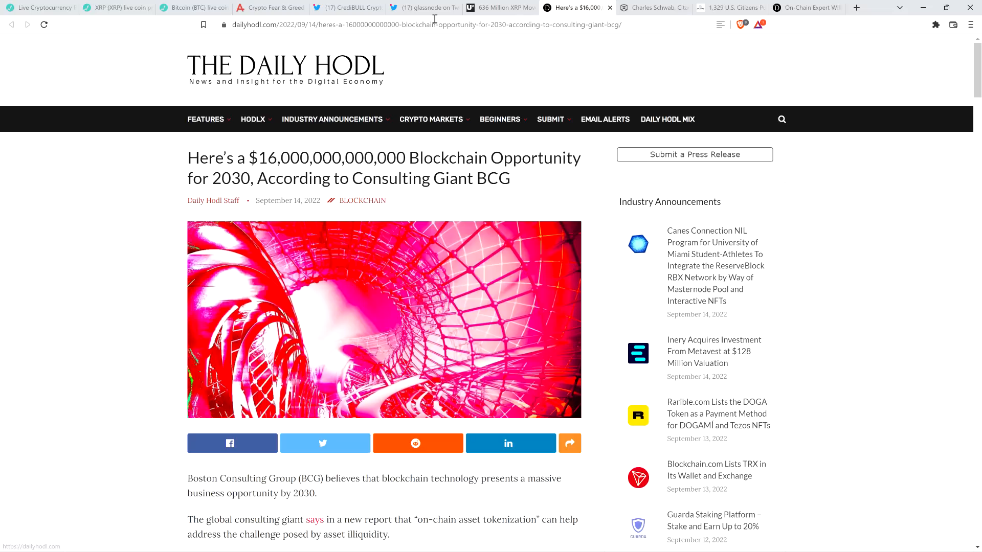
pyautogui.click(423, 8)
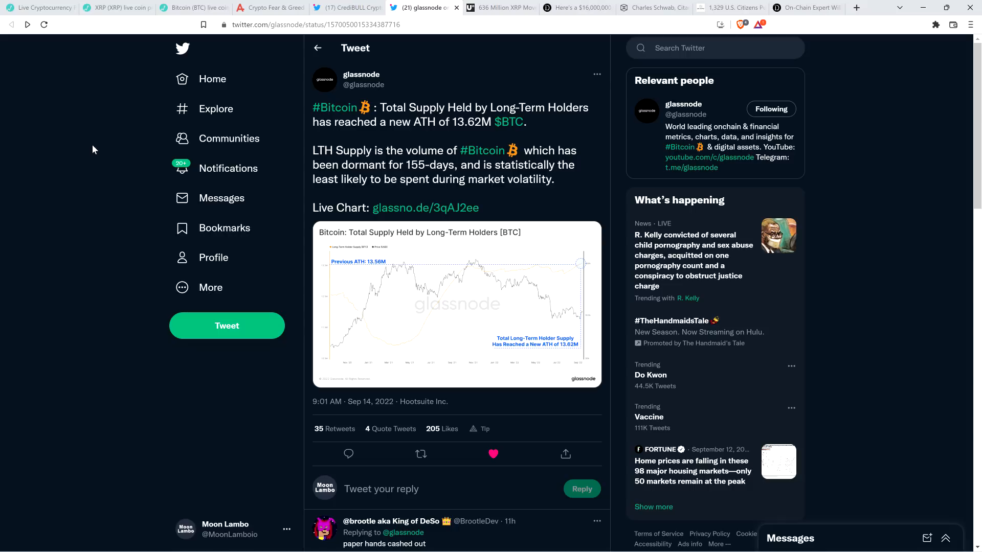
# - Enlarge the glassnode Total Supply Held by Long-Term Holders chart in the photo viewer
pyautogui.click(508, 267)
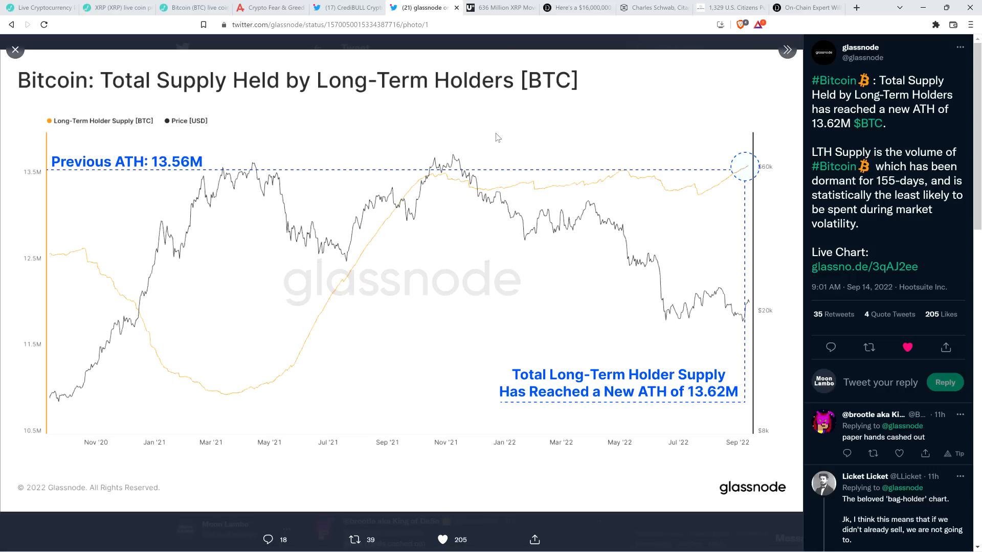
# - Return to the U.Today article on 636 million XRP moved by Ripple and whales
pyautogui.click(502, 7)
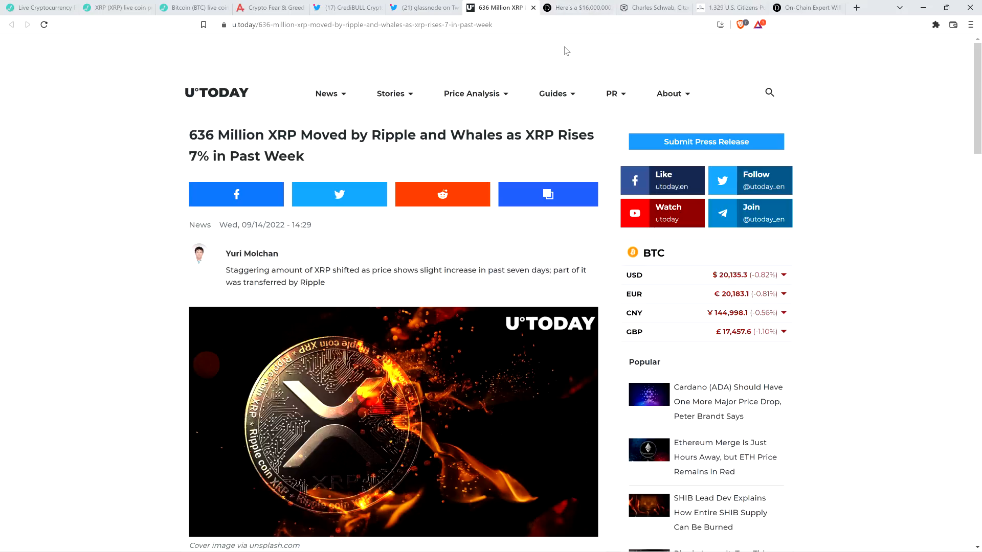
# - Return to the Daily Hodl BCG article and its chart of tokenized assets reaching $16.1 trillion by 2030
pyautogui.click(581, 7)
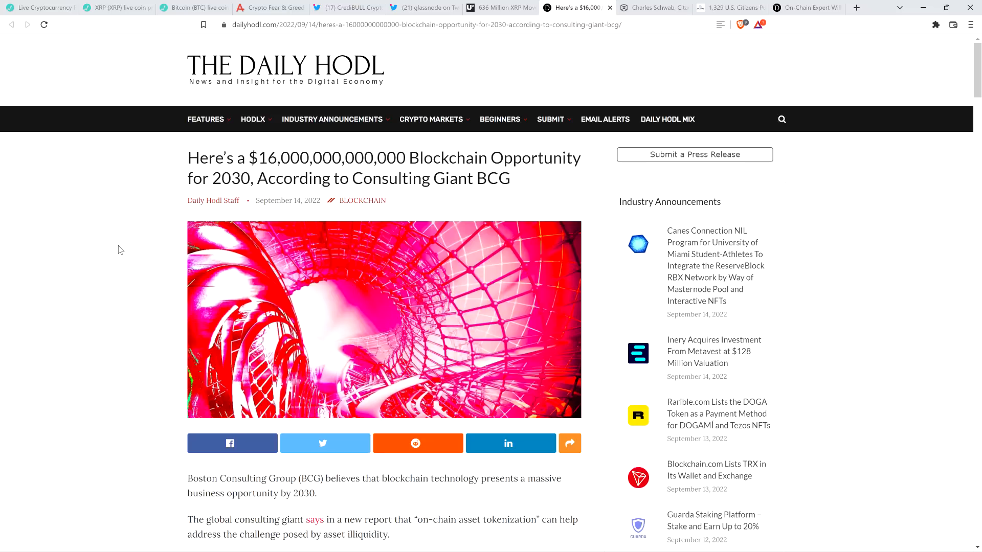
pyautogui.scroll(-2, 119, 249)
pyautogui.scroll(-1, 120, 242)
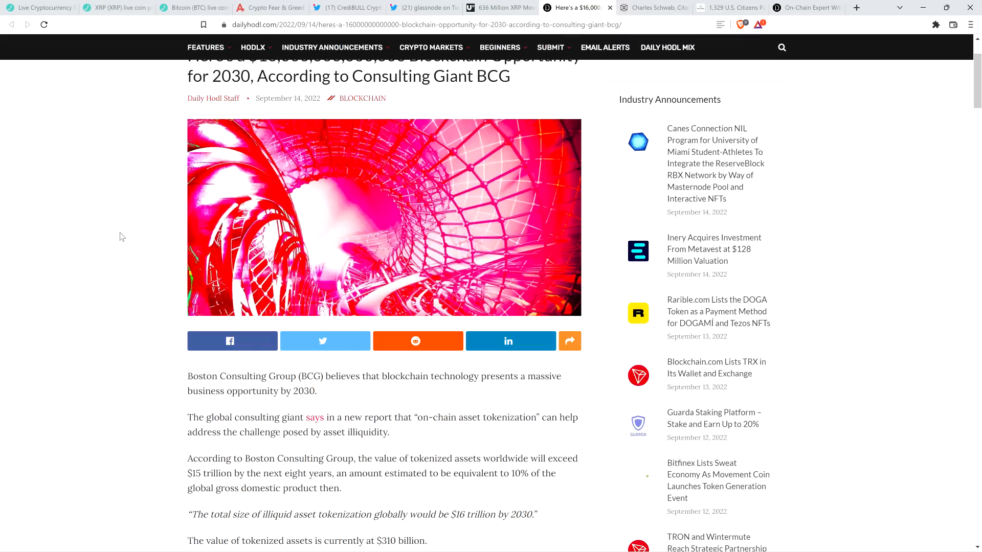
pyautogui.scroll(-1, 120, 237)
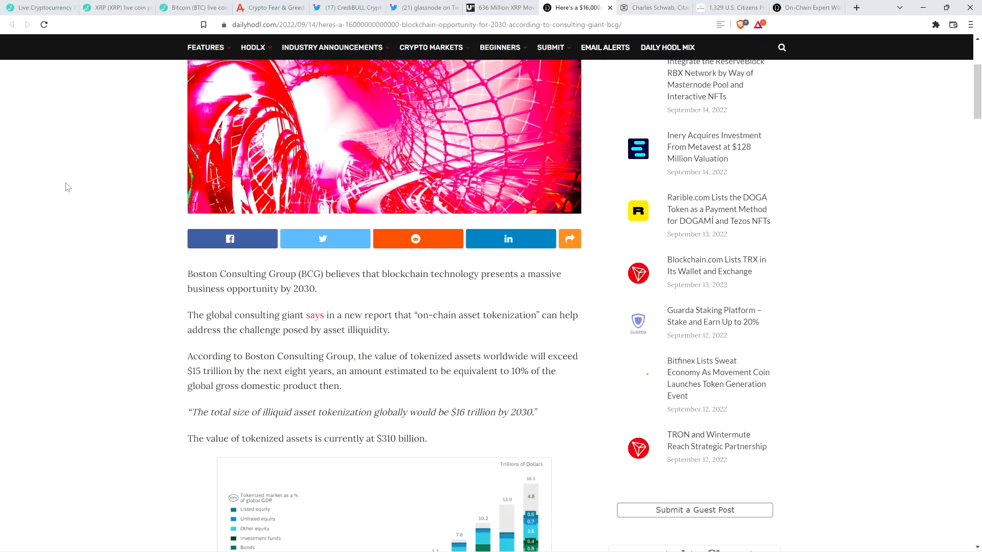
pyautogui.scroll(-1, 81, 199)
pyautogui.scroll(-2, 81, 200)
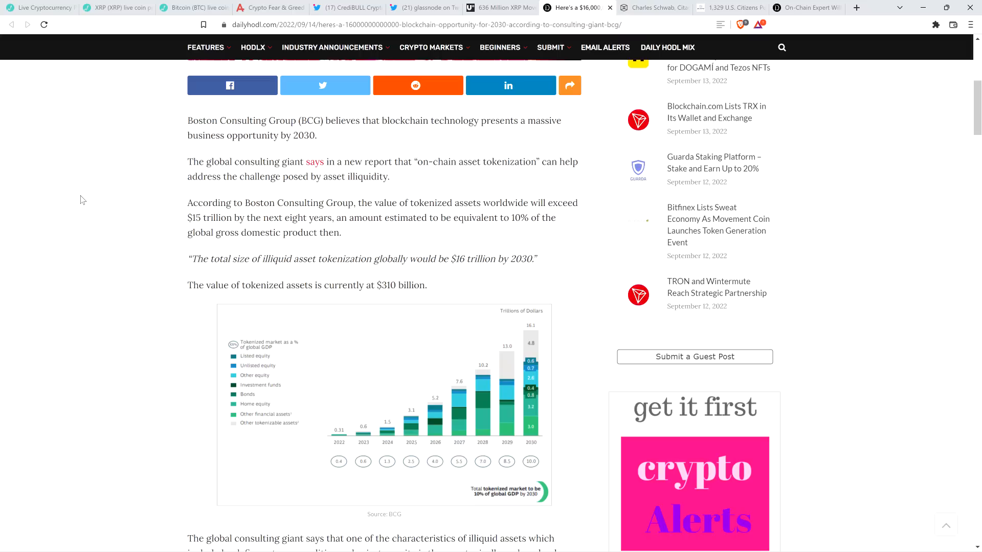
pyautogui.scroll(-1, 88, 230)
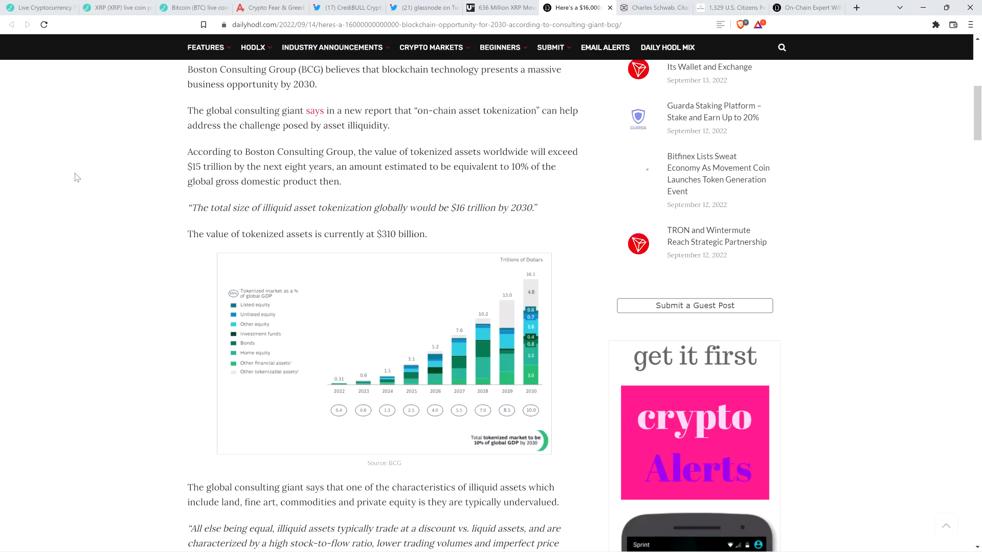
pyautogui.scroll(-2, 77, 178)
pyautogui.scroll(-1, 76, 179)
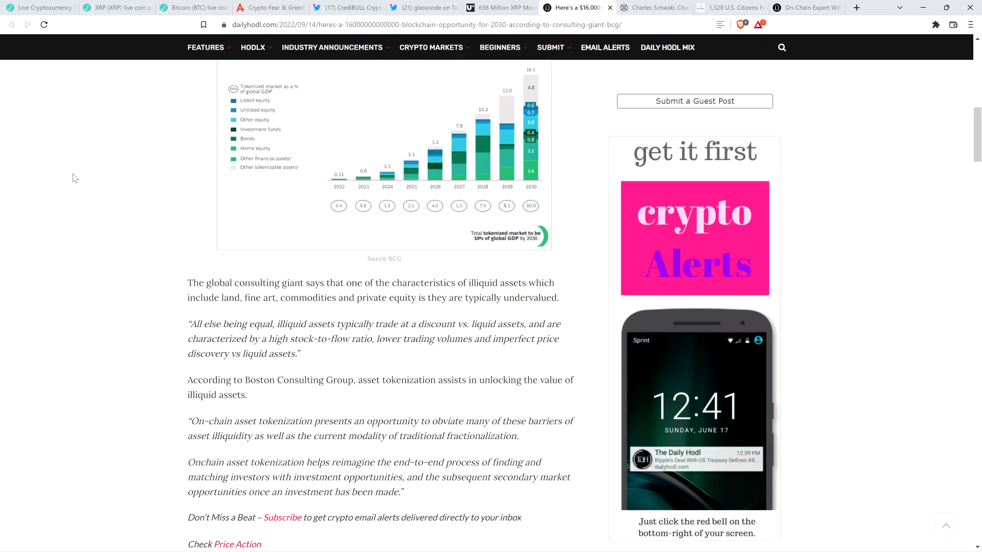
pyautogui.scroll(-1, 72, 178)
pyautogui.scroll(-1, 72, 178)
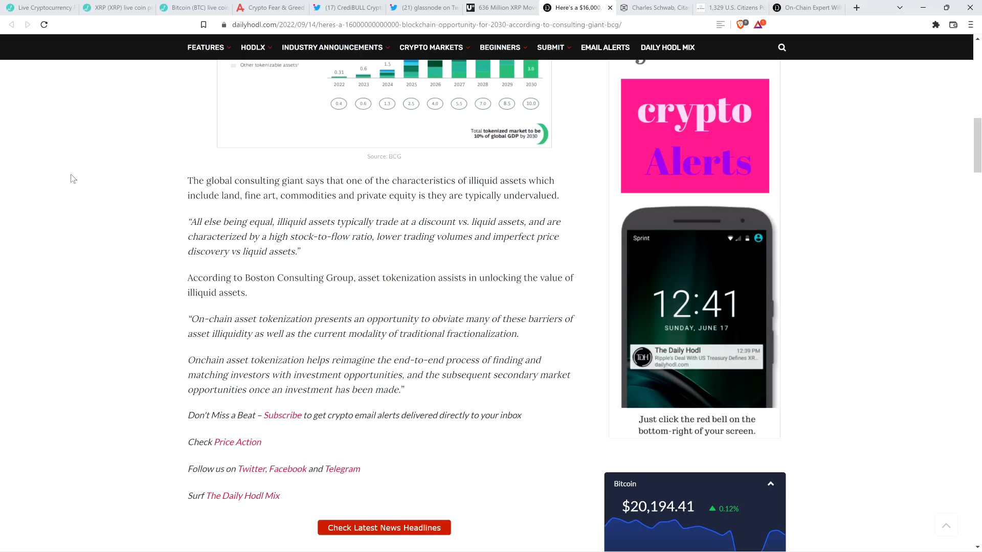
pyautogui.scroll(2, 70, 179)
pyautogui.scroll(3, 70, 181)
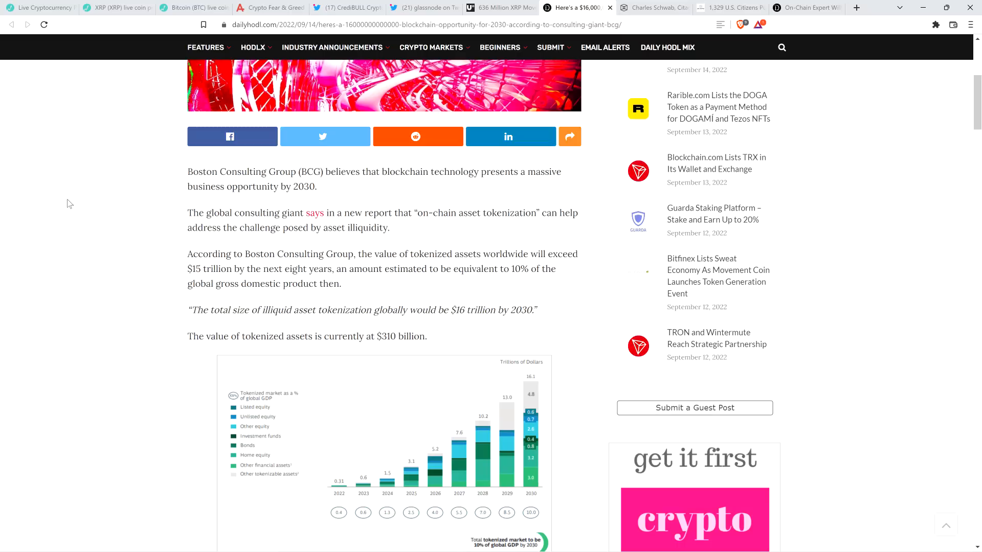
pyautogui.scroll(4, 67, 204)
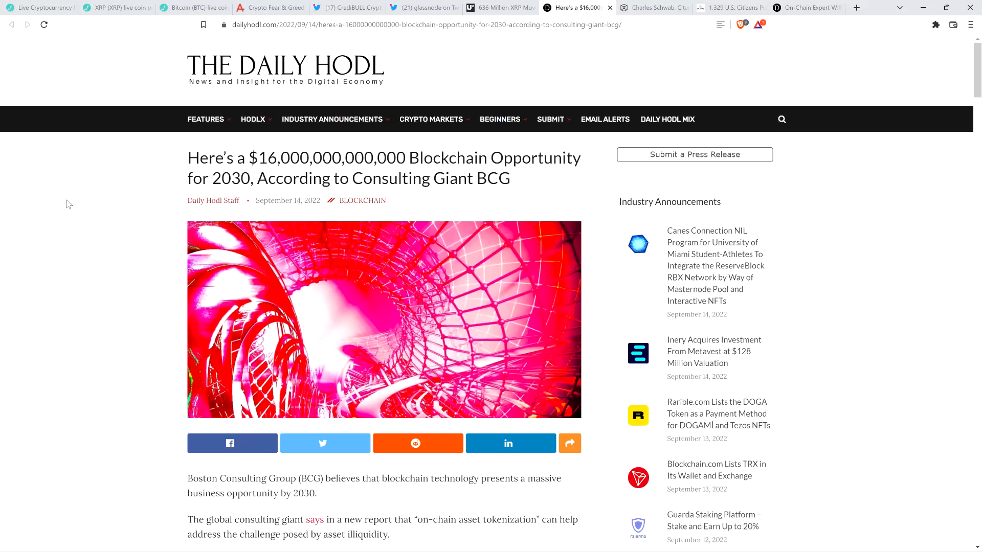